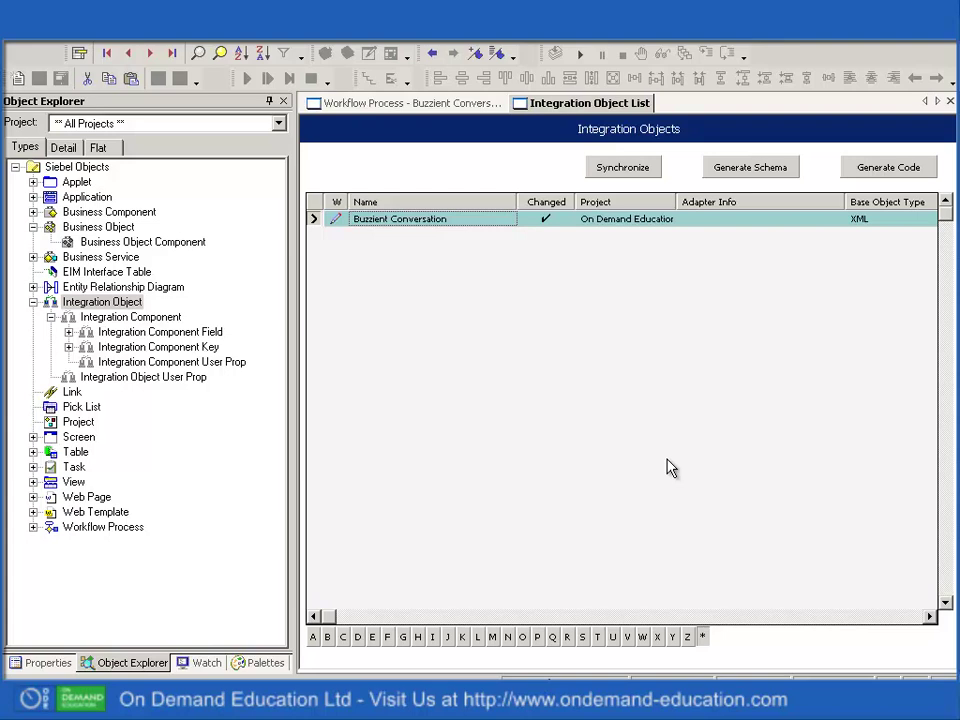
List the eight Buzzient Conversation integration components, from /response down to source.
click(152, 320)
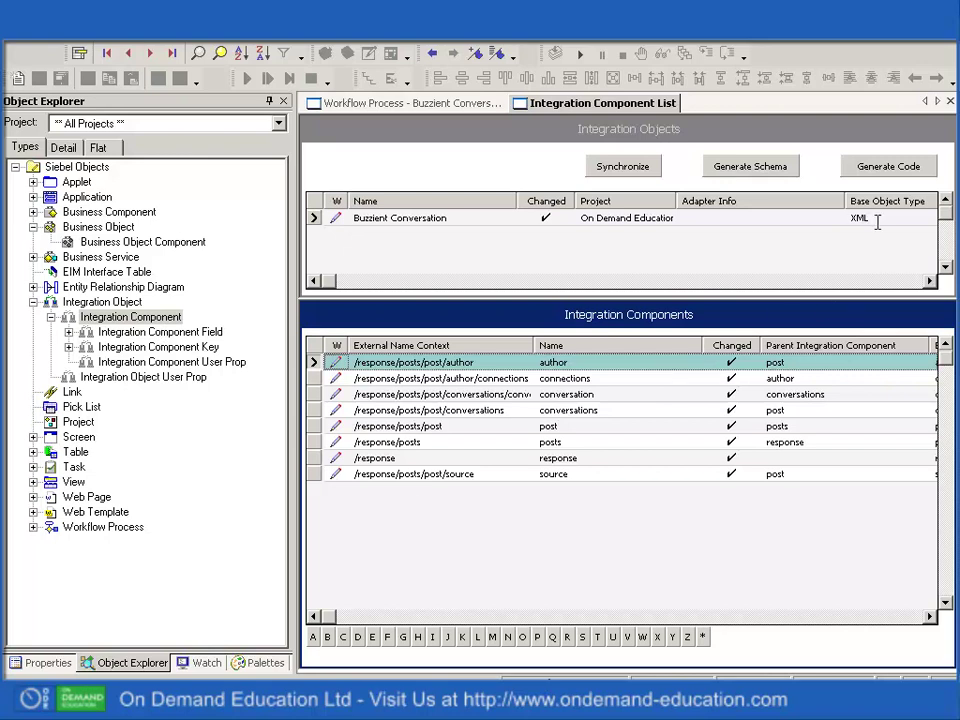
Query workflow processes by name for Buzz*XML to find the Buzzient Conversation XML workflow.
click(110, 530)
key(ctrl+n)
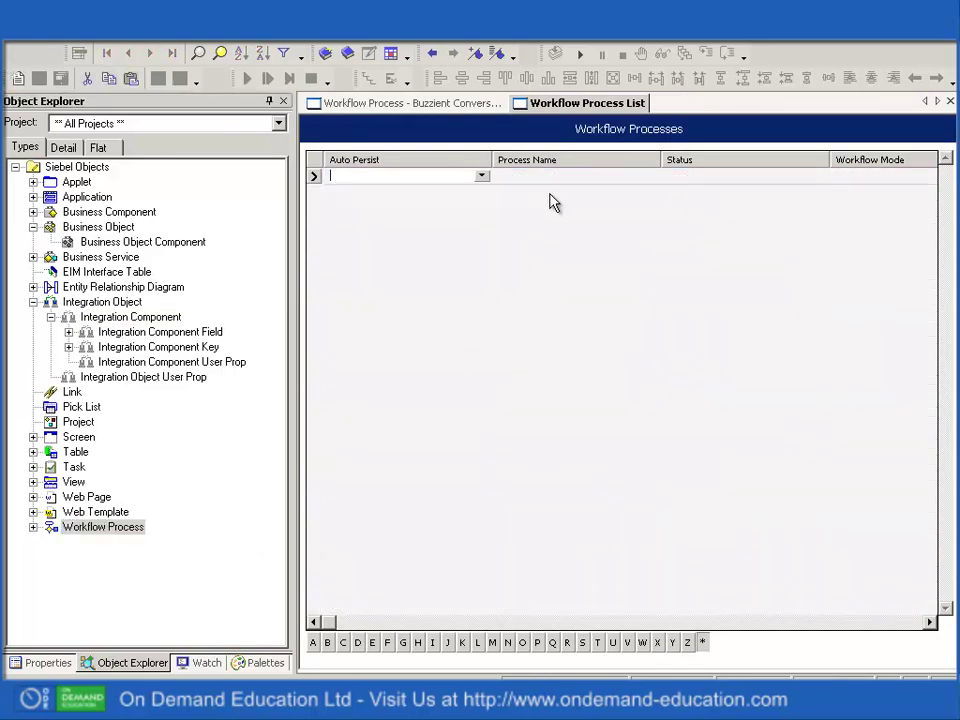
click(549, 179)
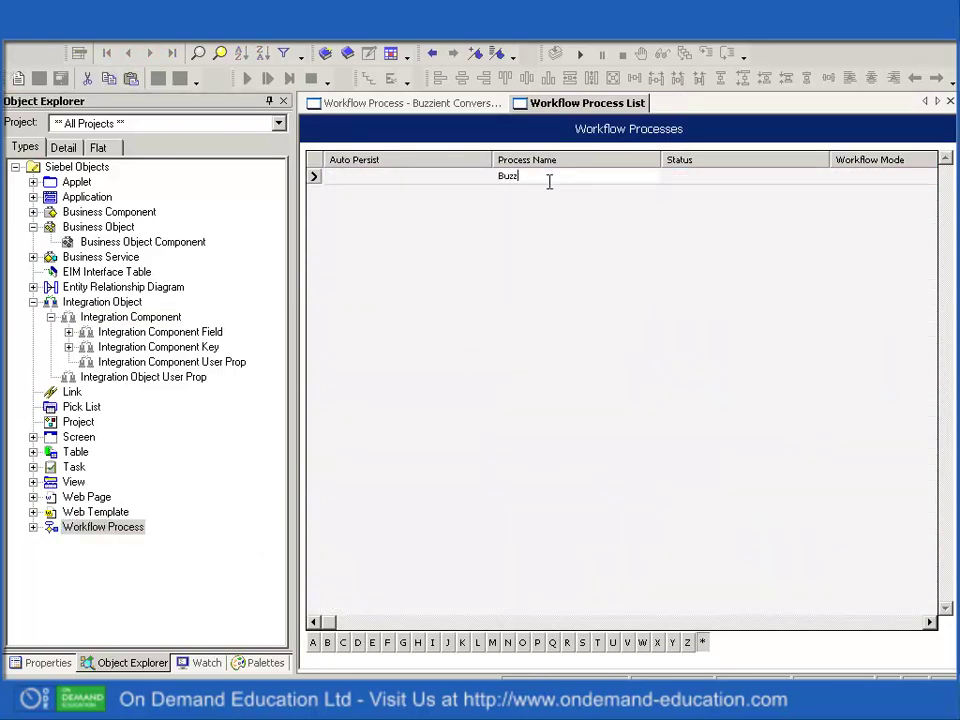
key(Return)
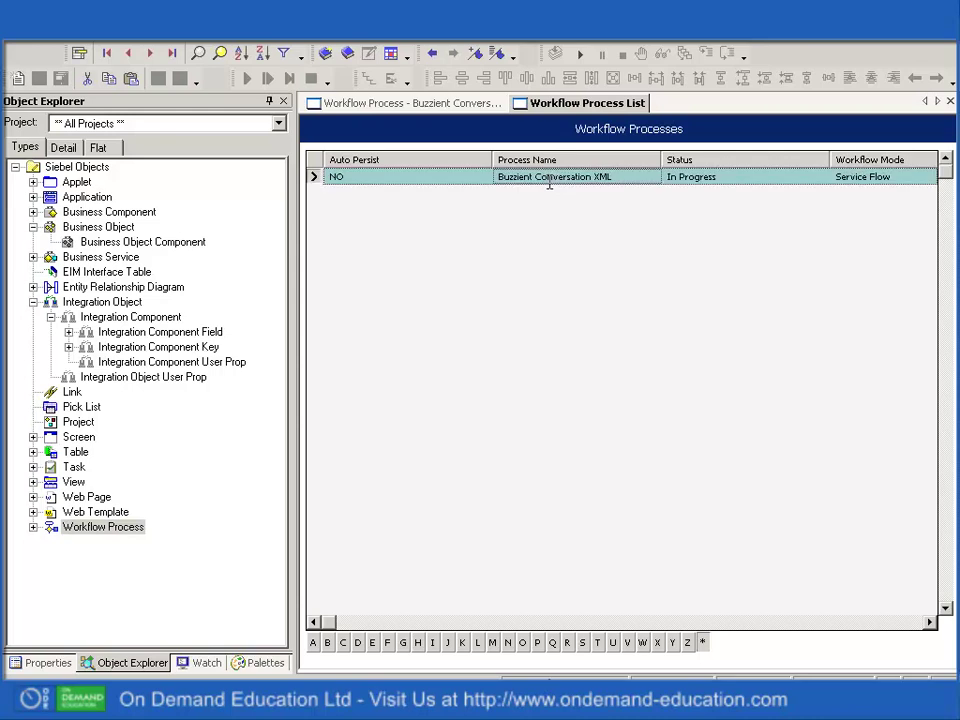
right_click(549, 184)
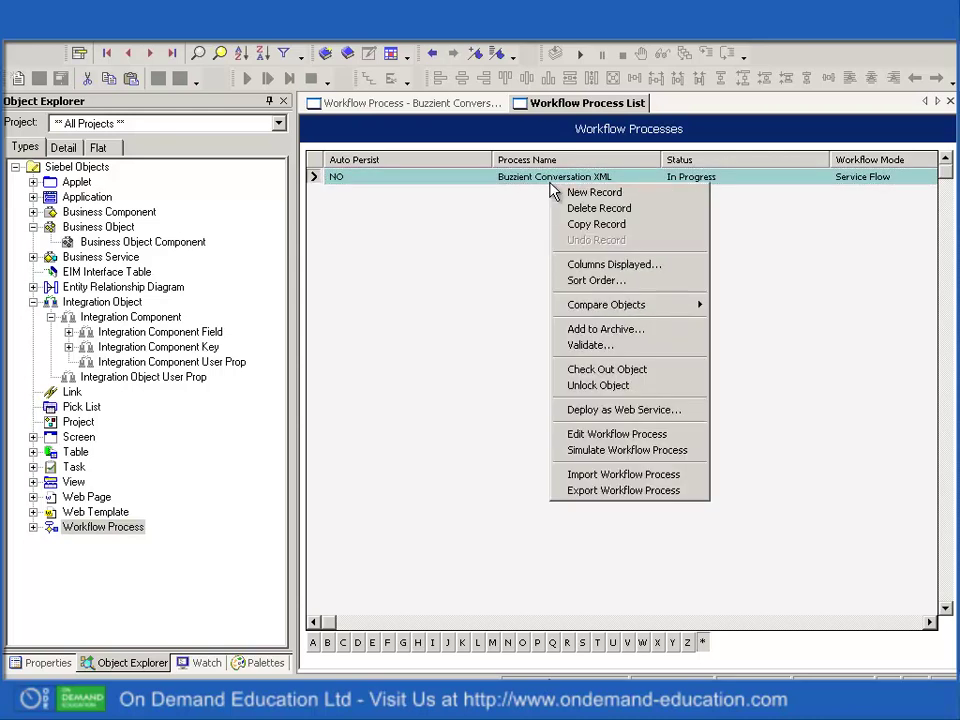
Open the workflow in the designer and check Call Buzzient API's HDR_Accept argument is application/xml.
click(618, 434)
click(468, 190)
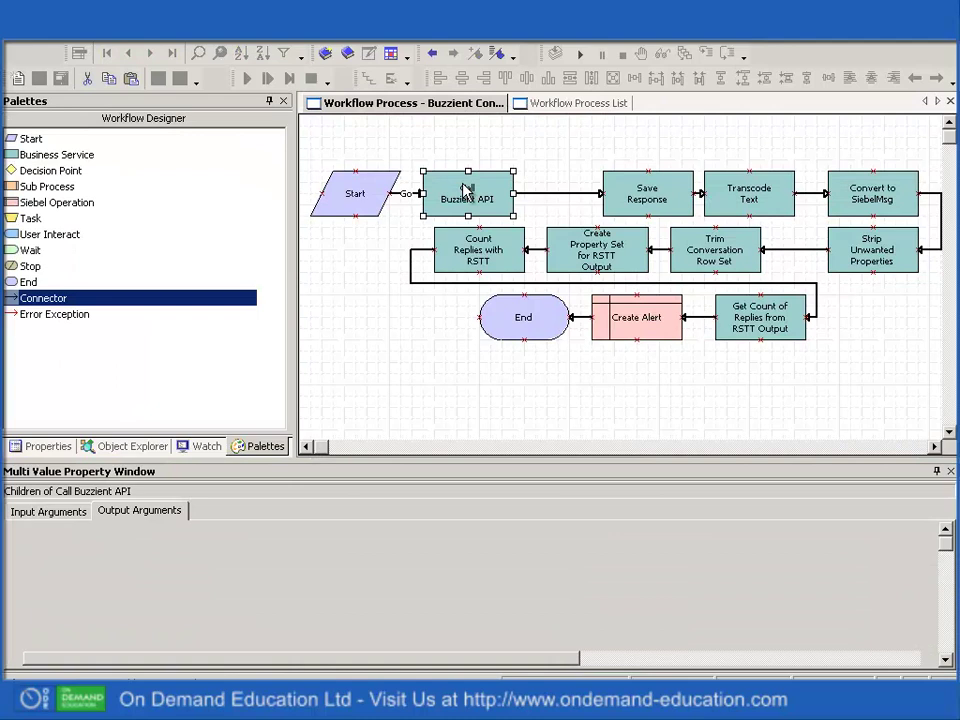
click(45, 511)
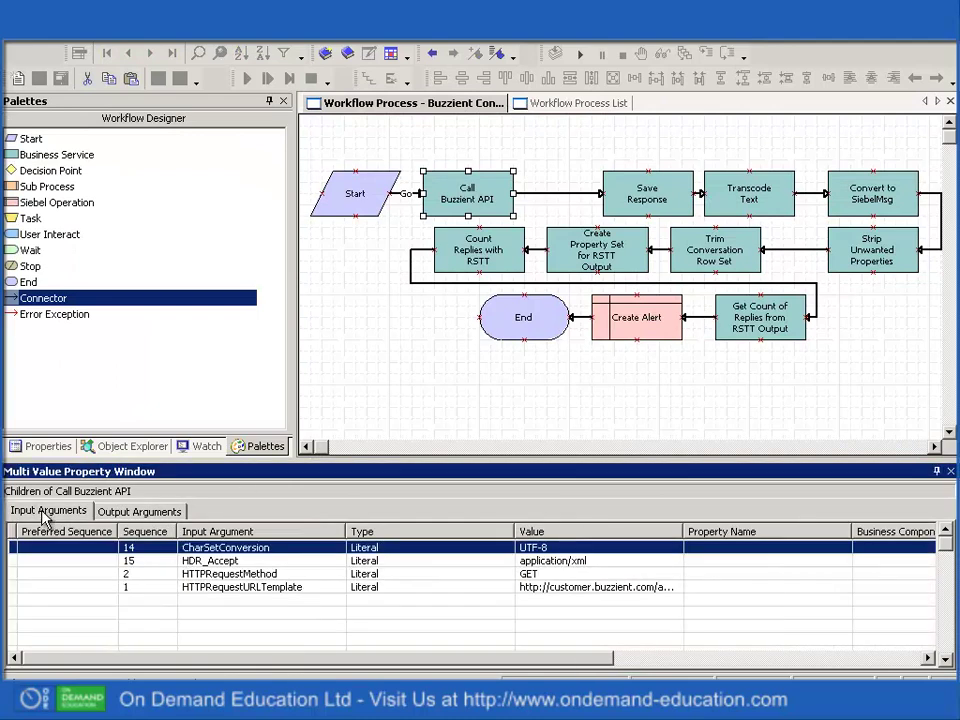
click(246, 561)
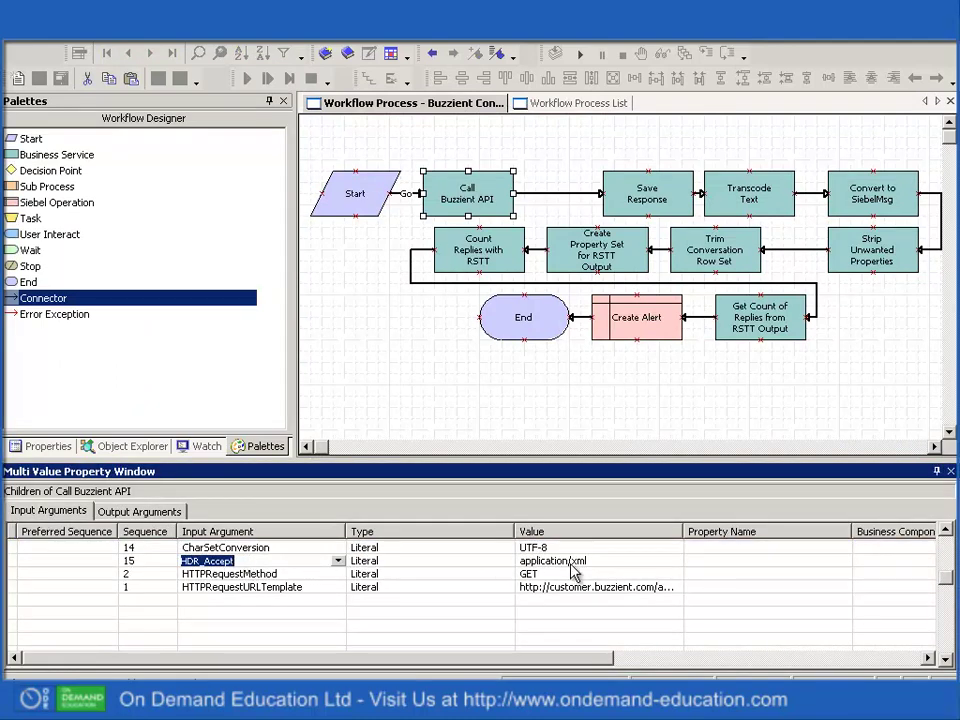
click(634, 566)
click(634, 561)
click(632, 560)
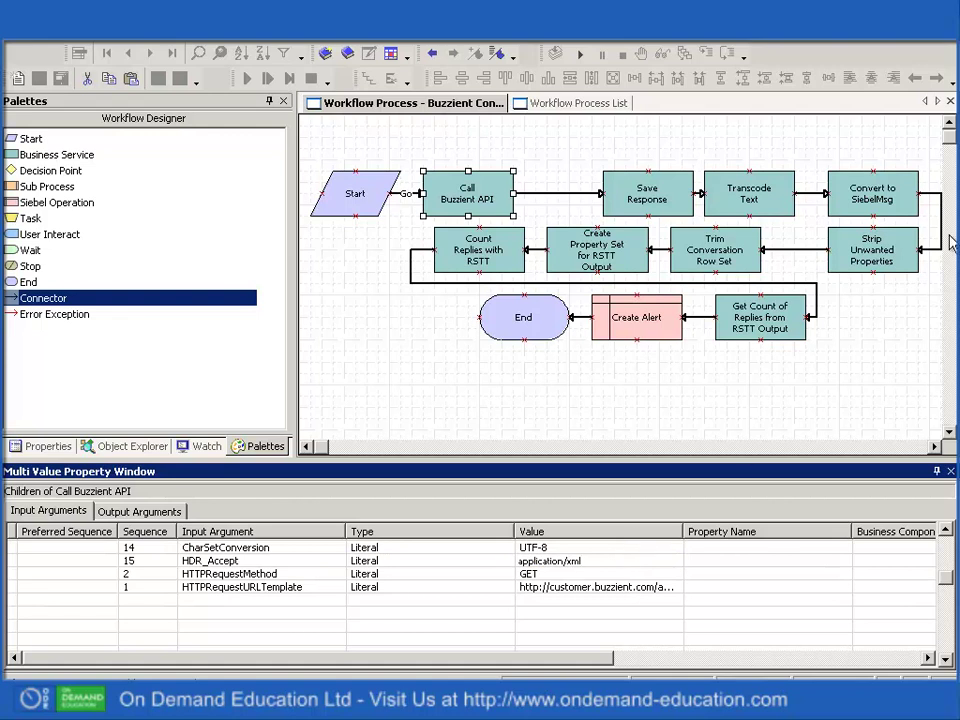
Review the Convert to SiebelMsg, Strip Unwanted Properties and Count Replies with RSTT steps.
click(867, 203)
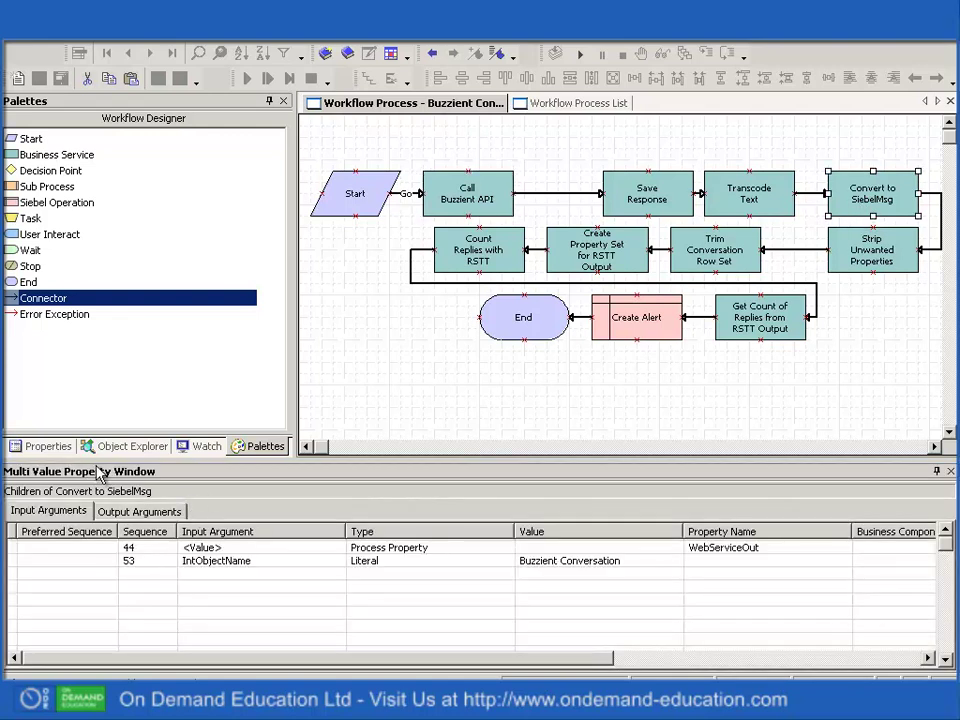
click(44, 450)
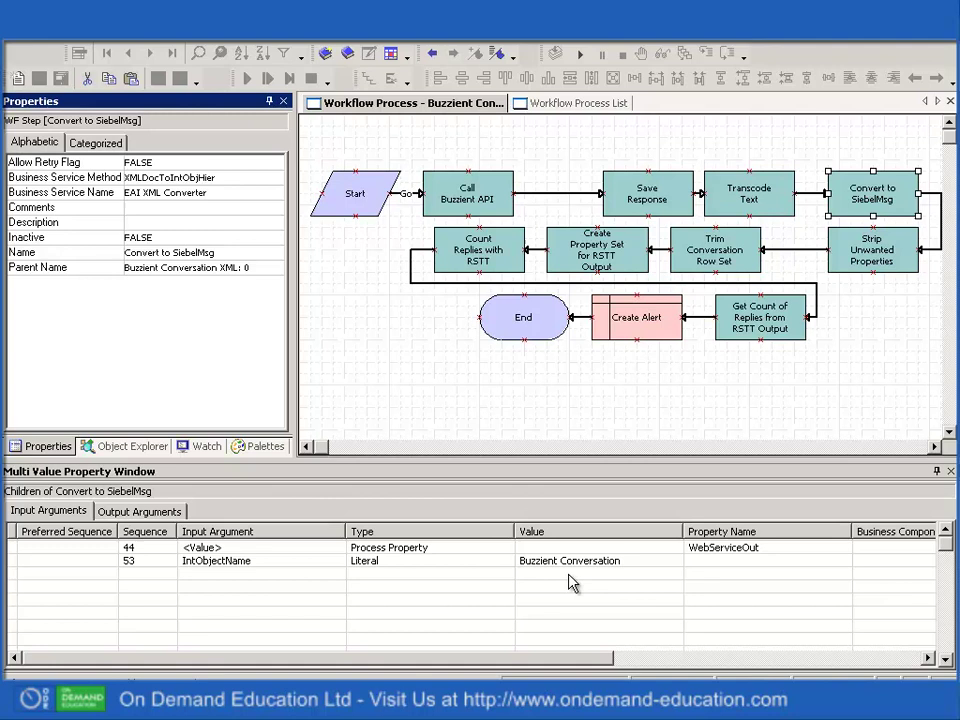
click(897, 266)
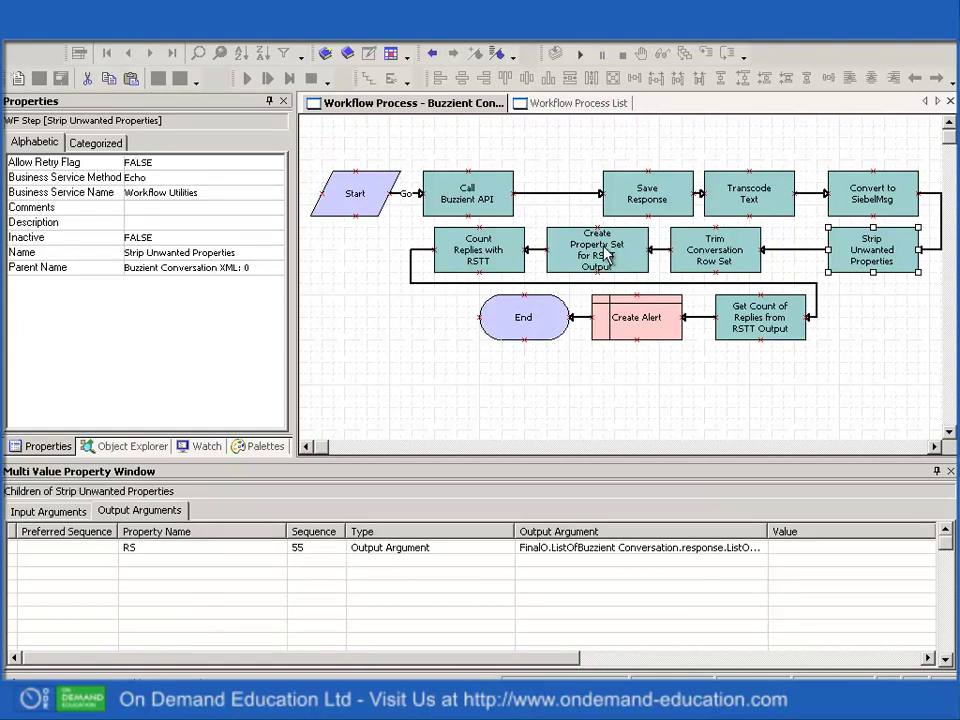
click(483, 263)
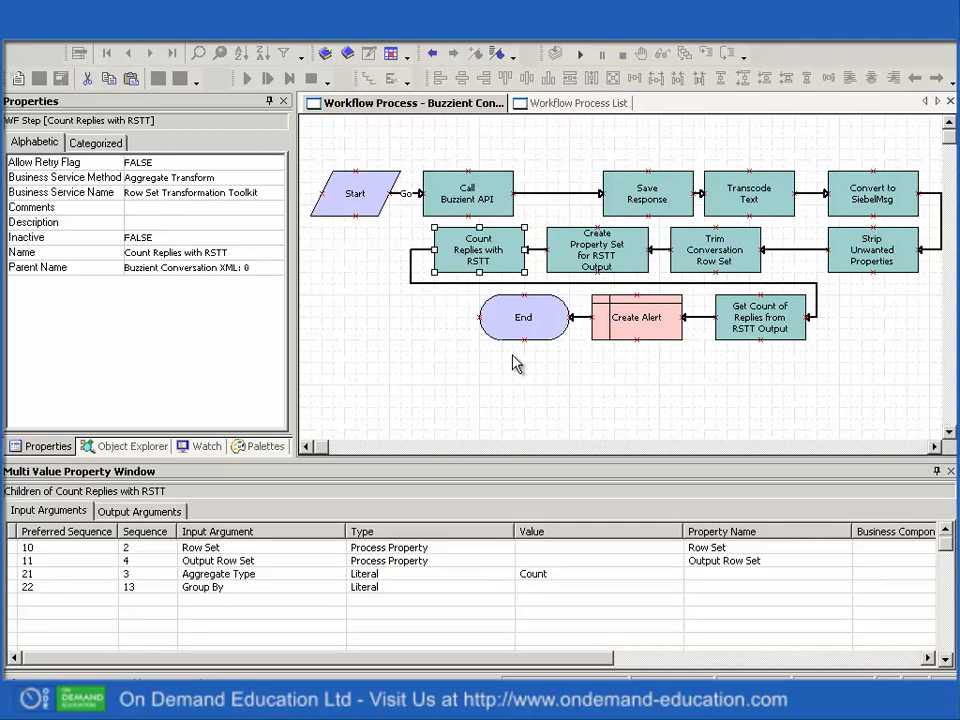
Show the Create Alert step's fields, widening the Value column to read the full Body expression.
click(661, 324)
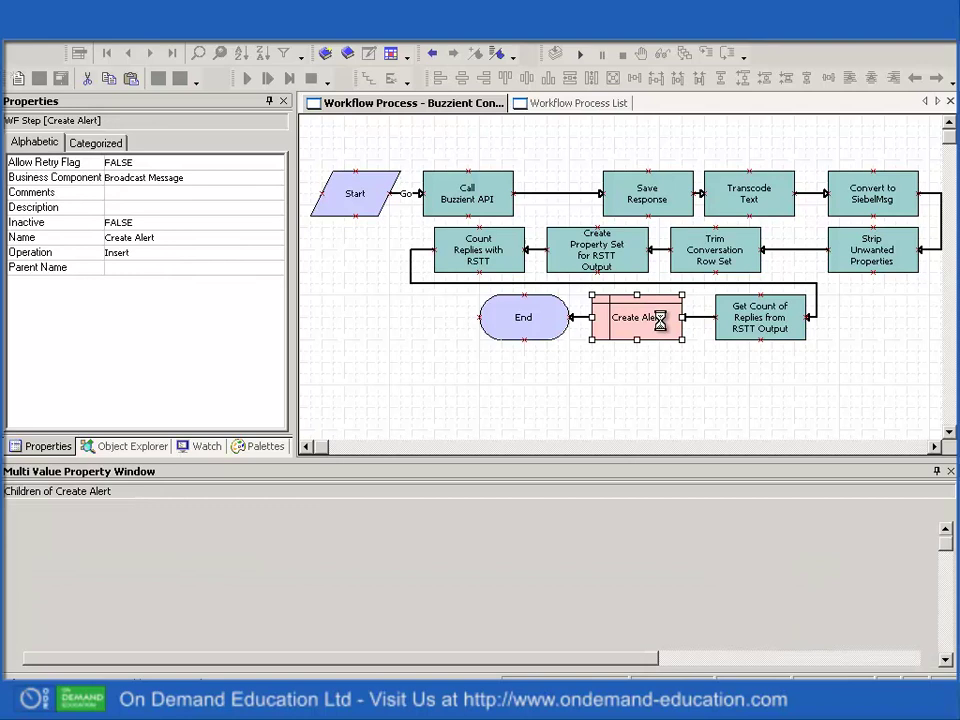
drag(580, 529, 874, 523)
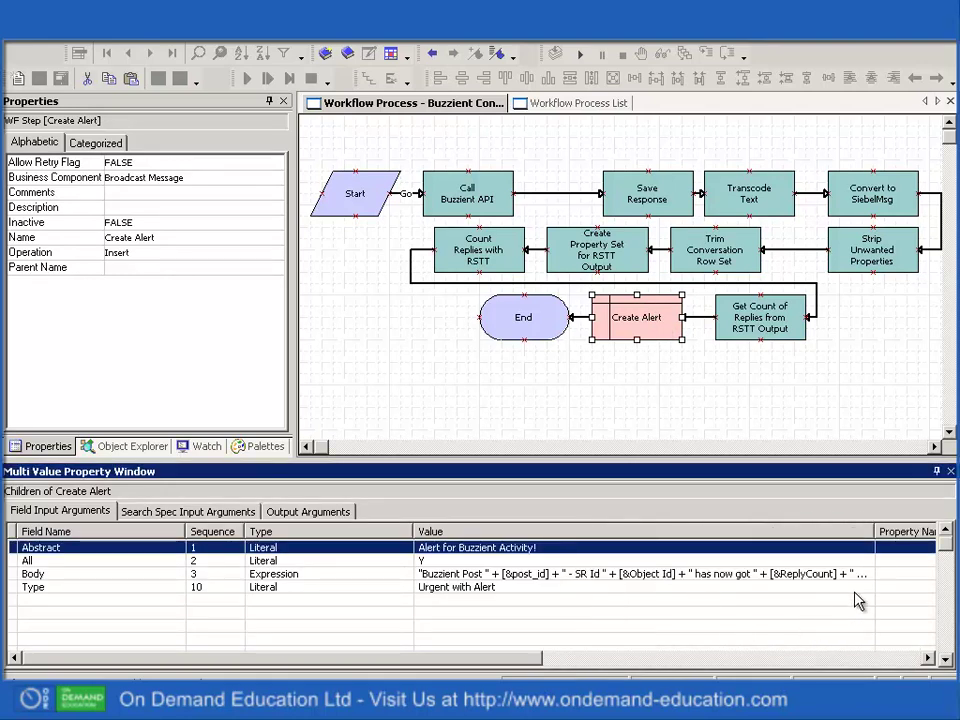
drag(878, 531, 938, 531)
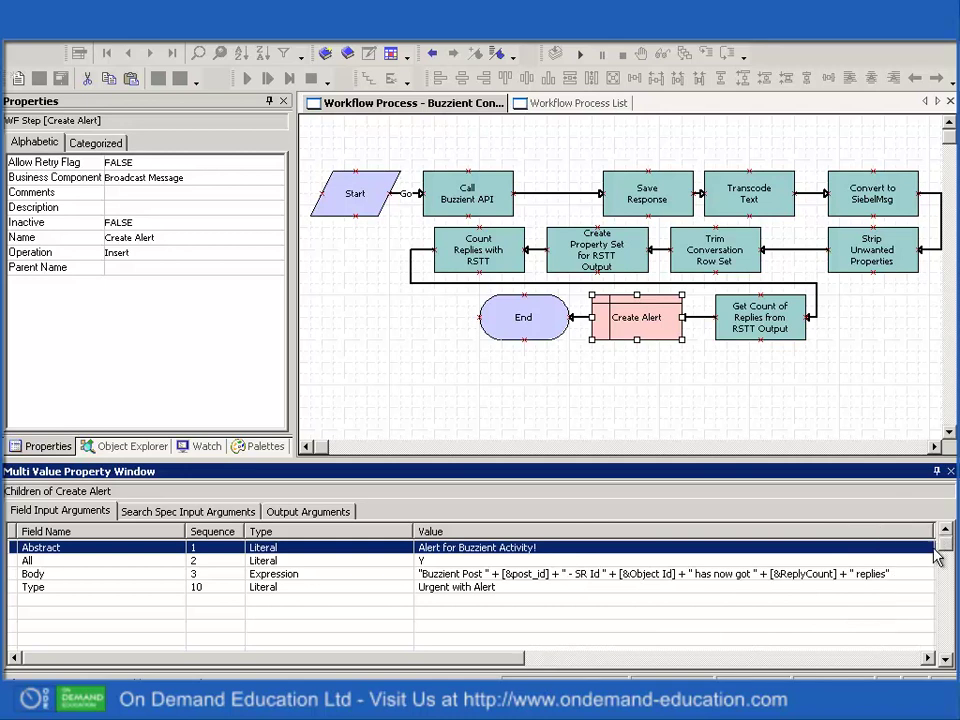
click(367, 312)
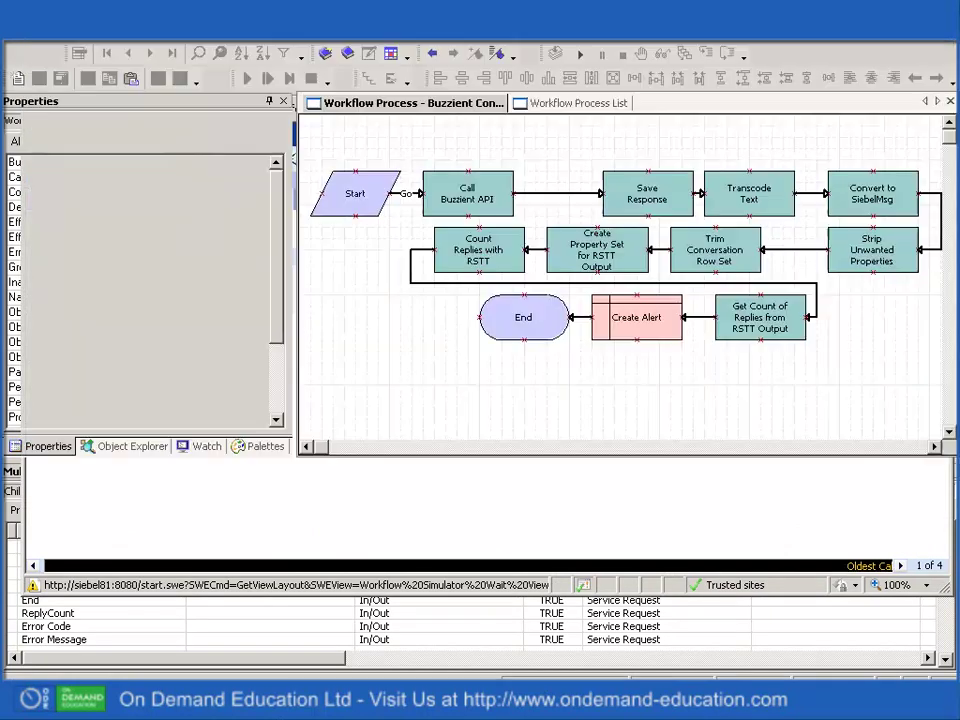
Launch the simulator for the Buzzient Conversation XML workflow and start the simulation run.
right_click(330, 289)
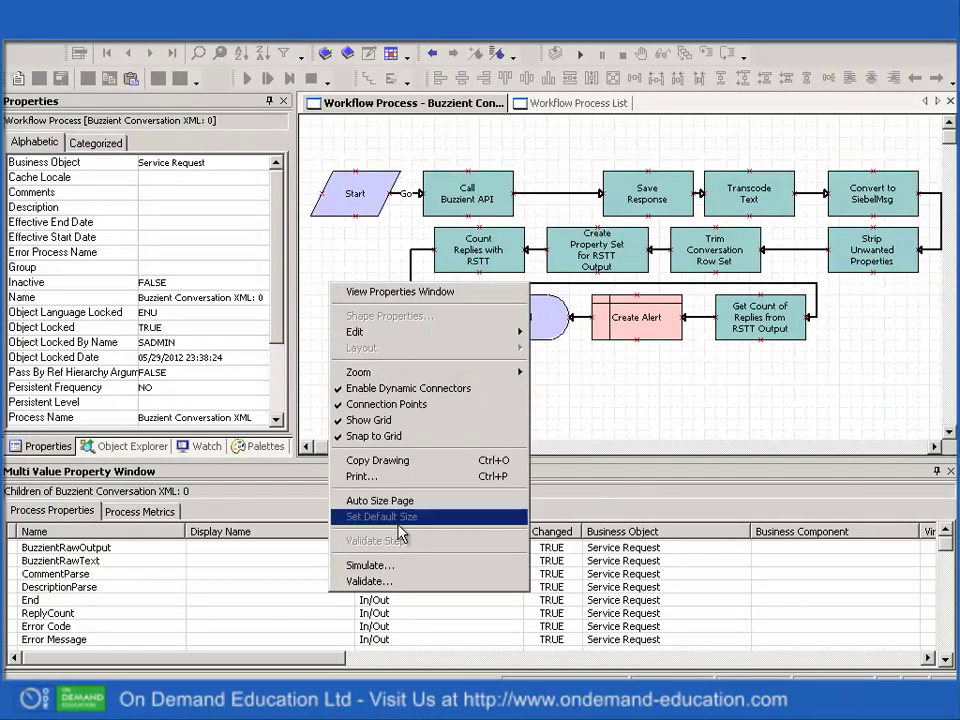
click(399, 566)
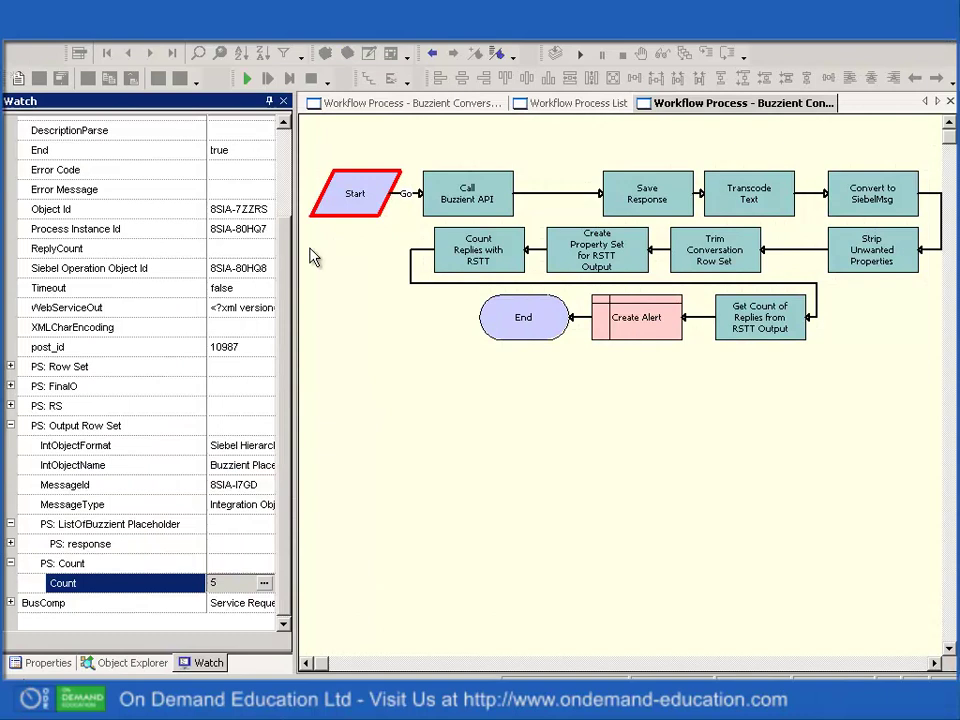
click(245, 79)
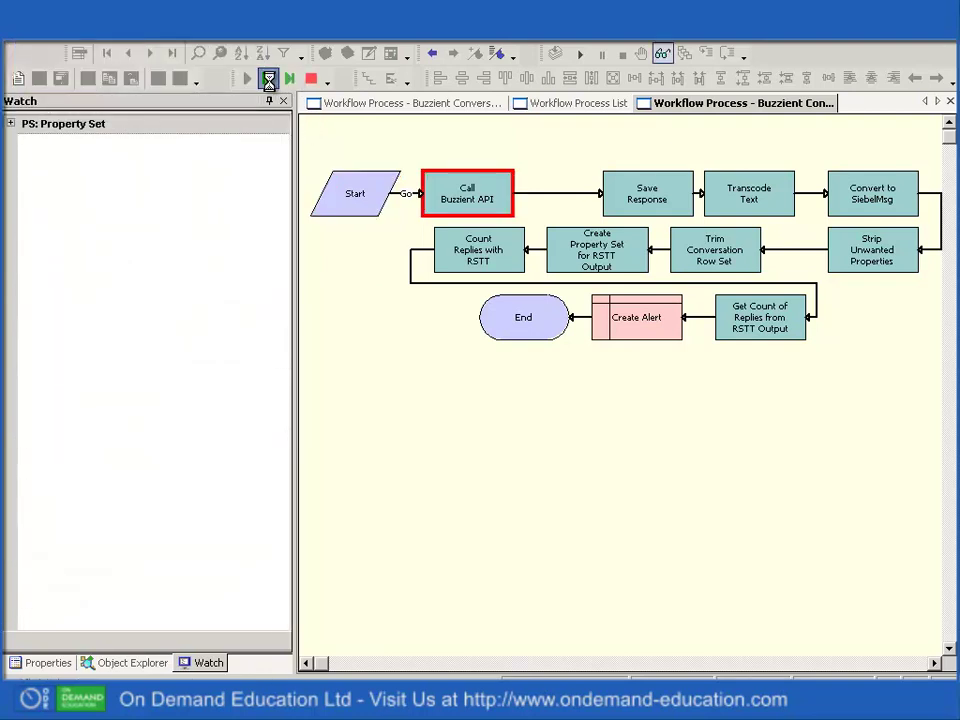
Step to Save Response and inspect the BuzzientRawOutput XML and PS: FinalO response data.
click(268, 79)
click(266, 183)
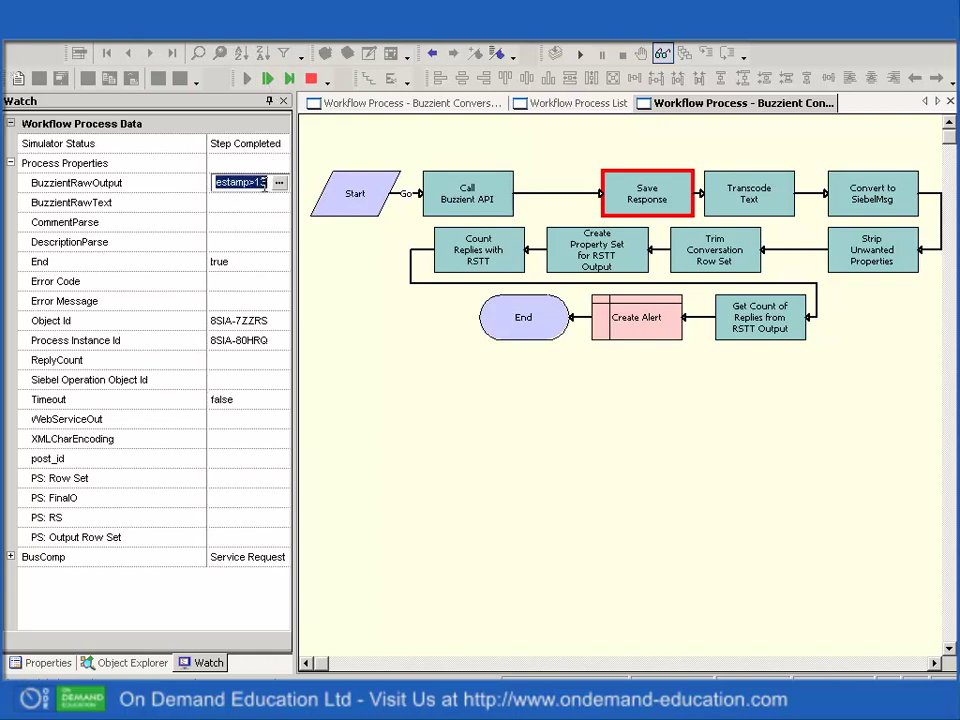
click(279, 186)
click(279, 186)
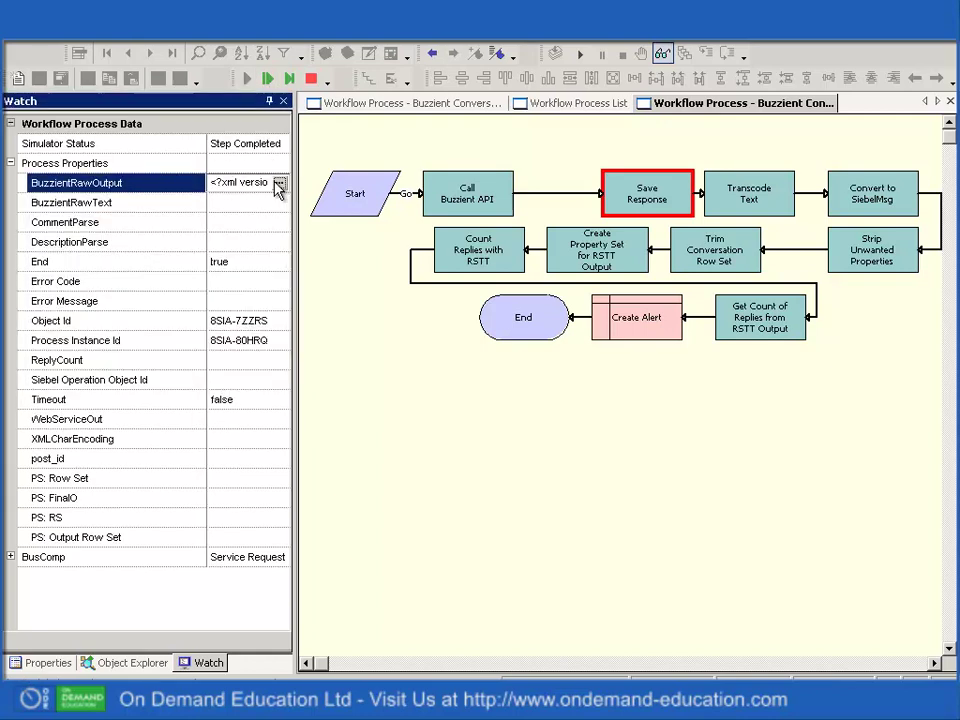
click(264, 79)
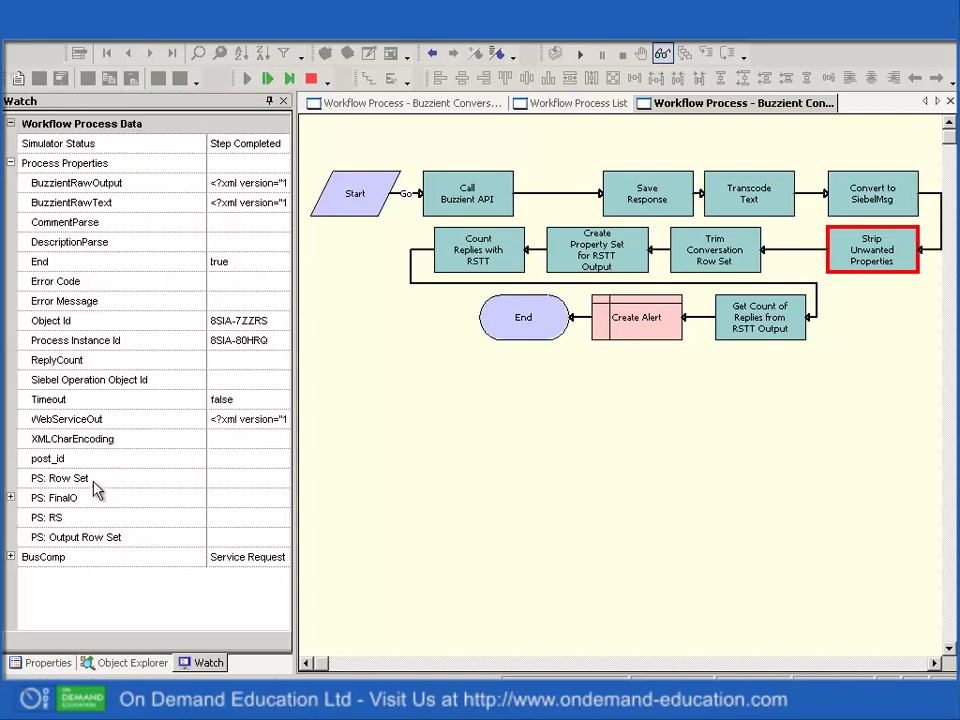
click(11, 498)
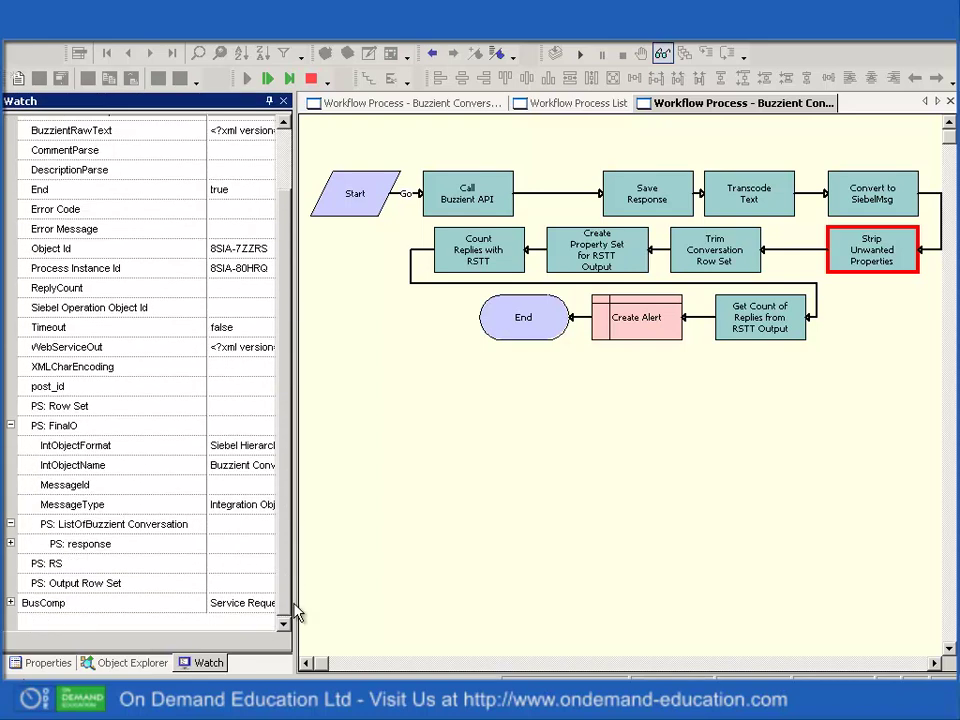
click(11, 544)
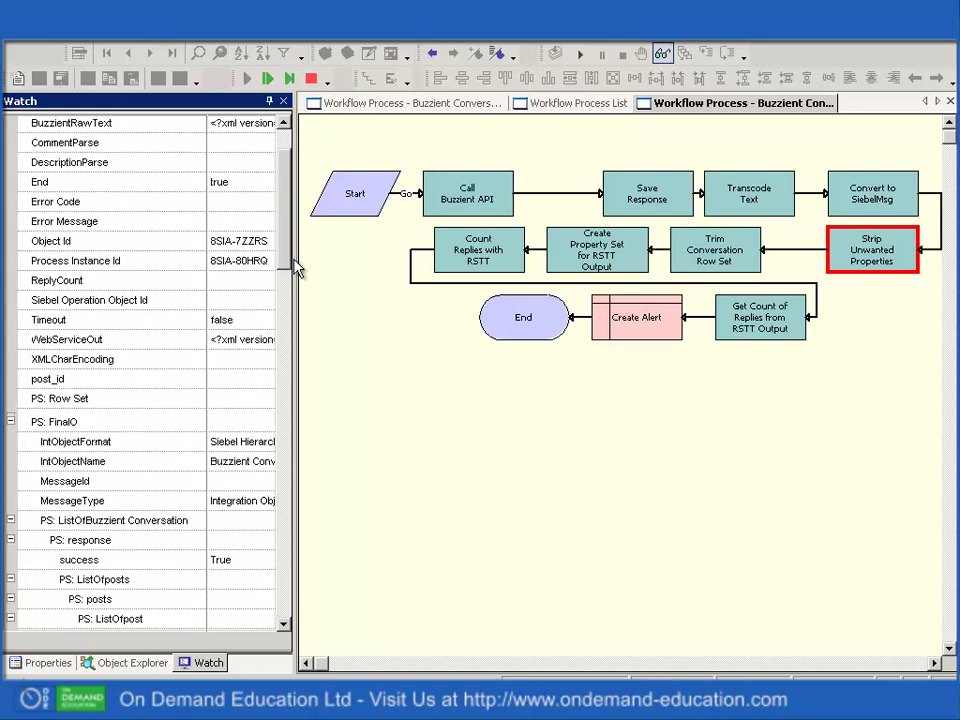
drag(305, 343, 286, 136)
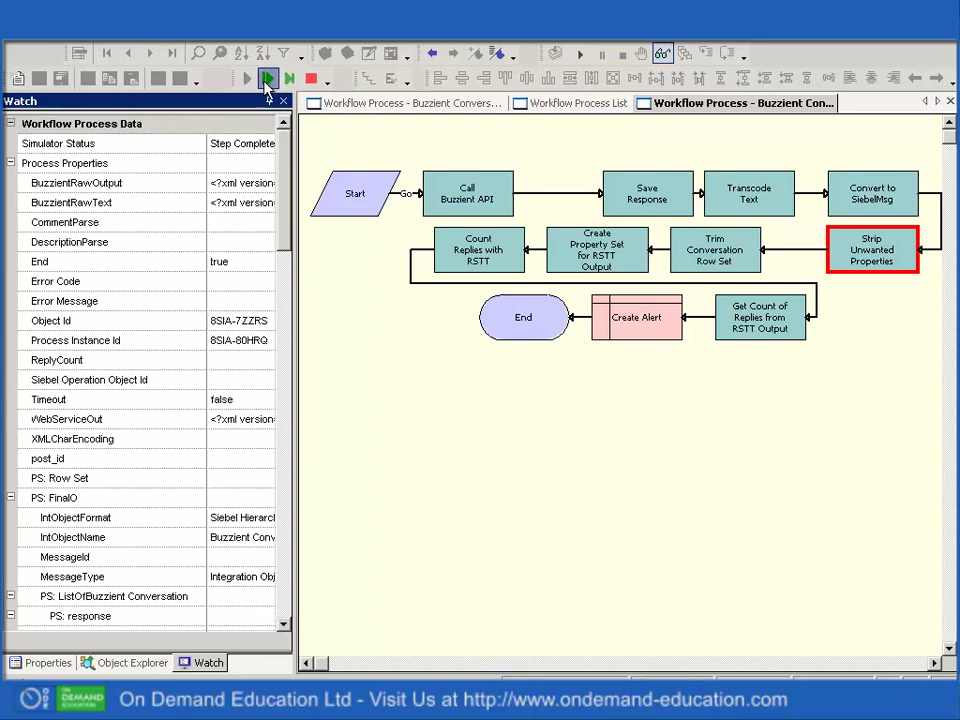
Step through Trim Conversation Row Set, Count Replies with RSTT and Create Alert to End.
click(266, 80)
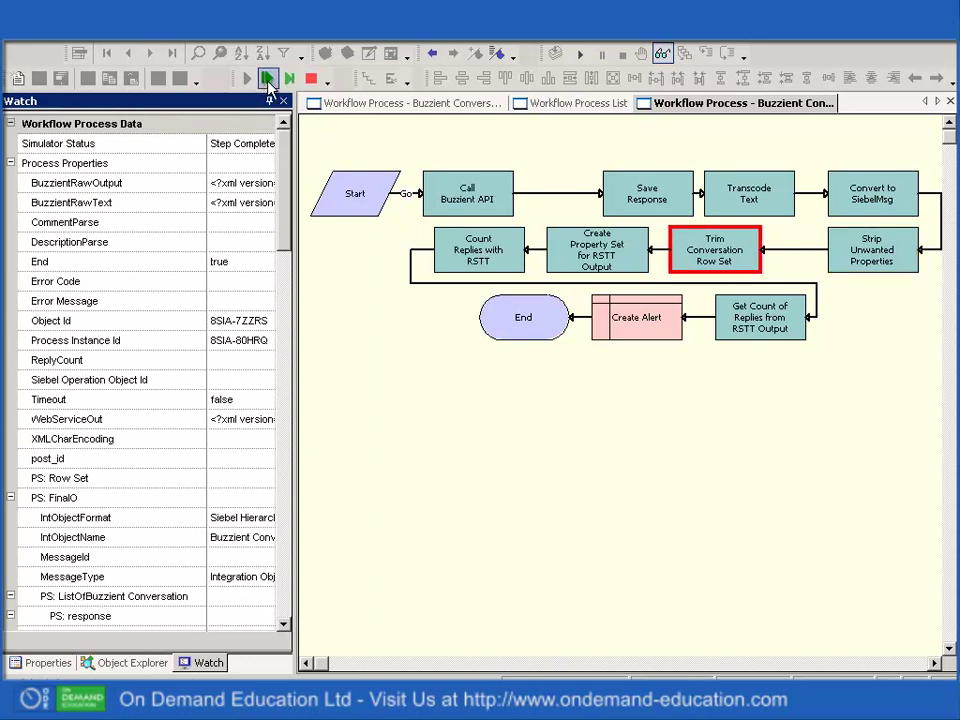
click(267, 80)
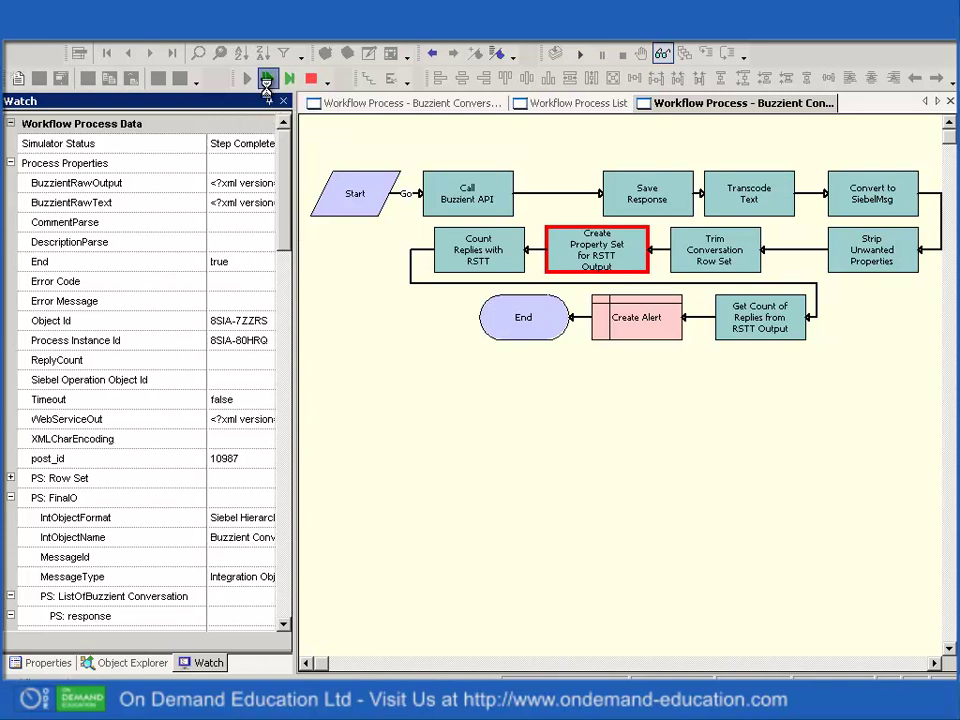
click(266, 80)
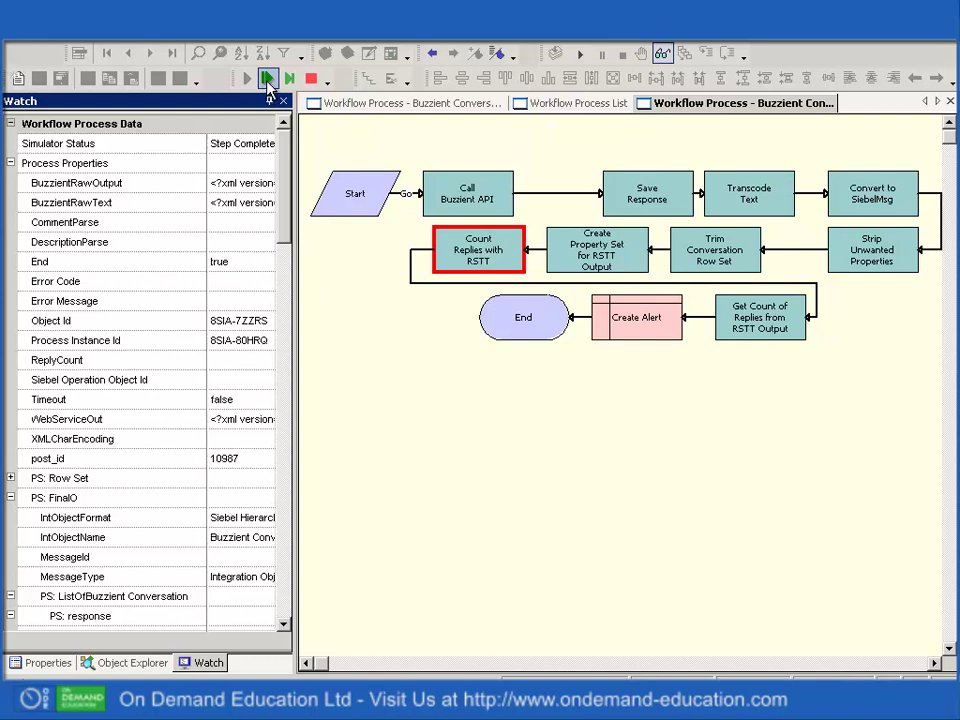
click(267, 80)
click(267, 80)
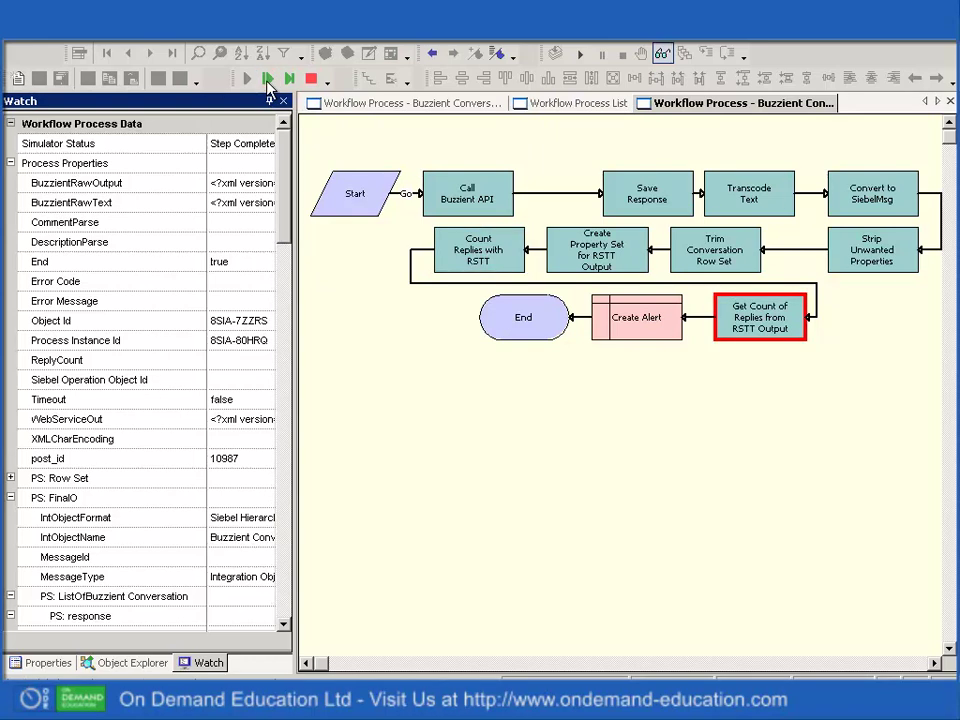
click(267, 80)
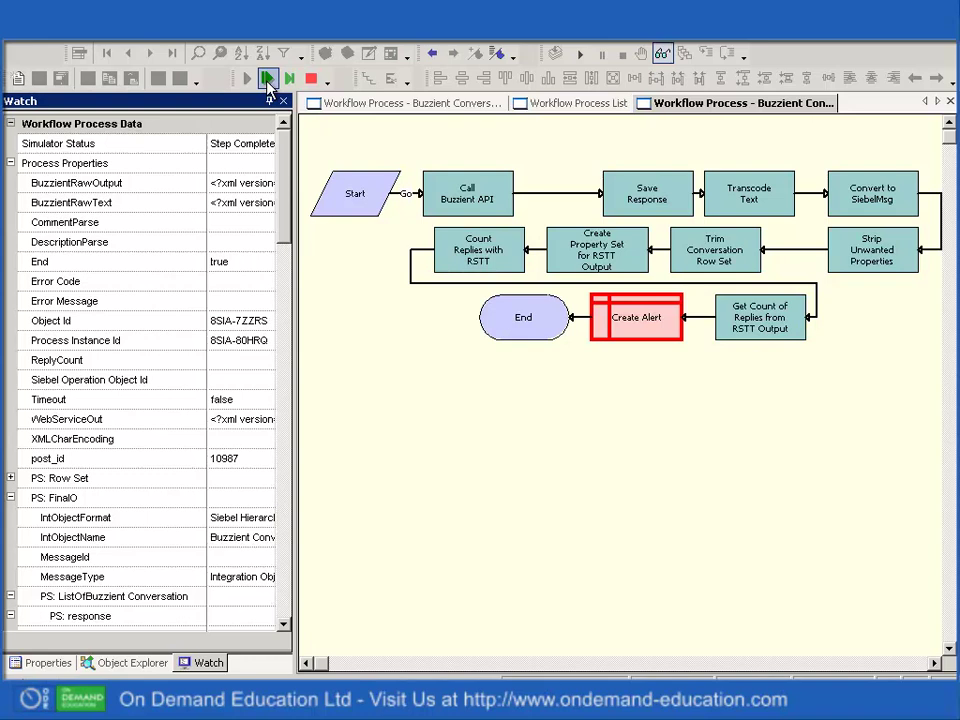
click(267, 80)
click(267, 80)
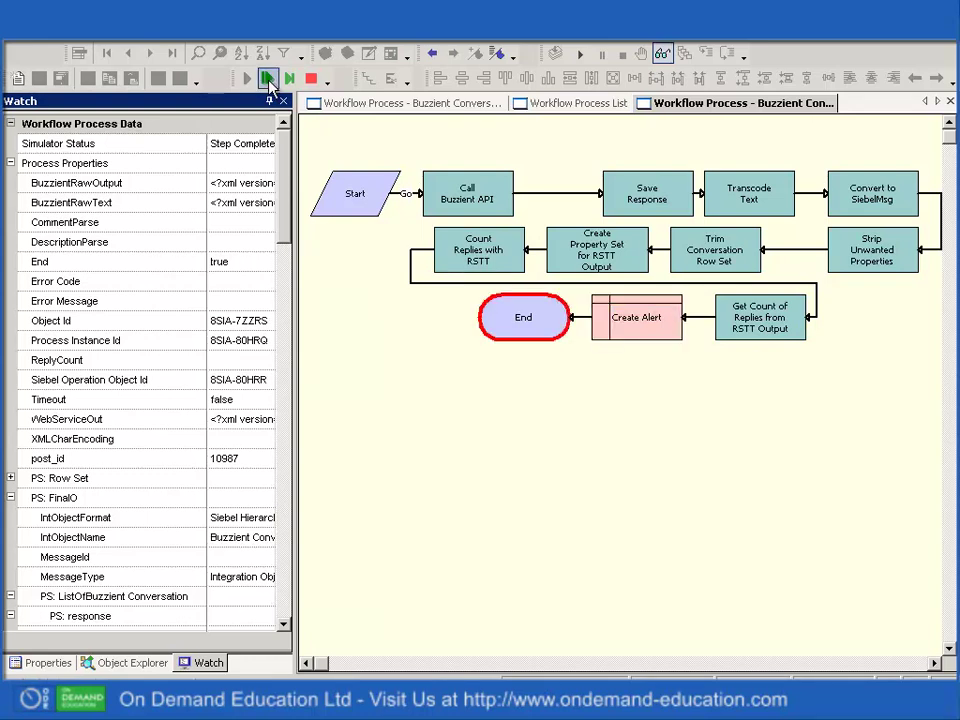
click(267, 80)
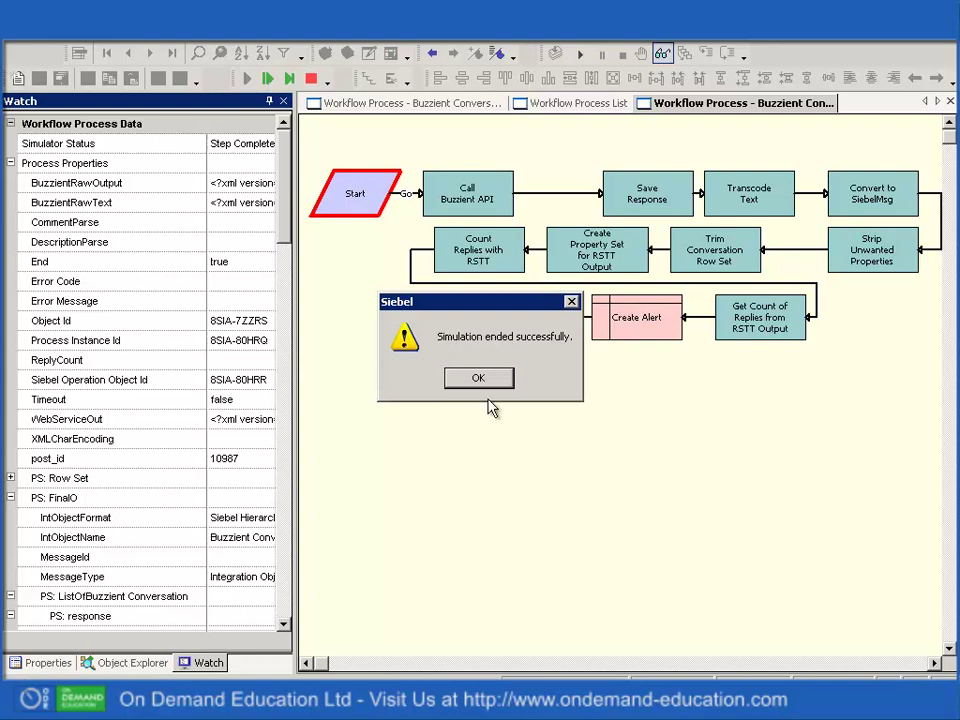
Close the completion message, confirm ReplyCount is 5, and review the workflow steps.
click(476, 379)
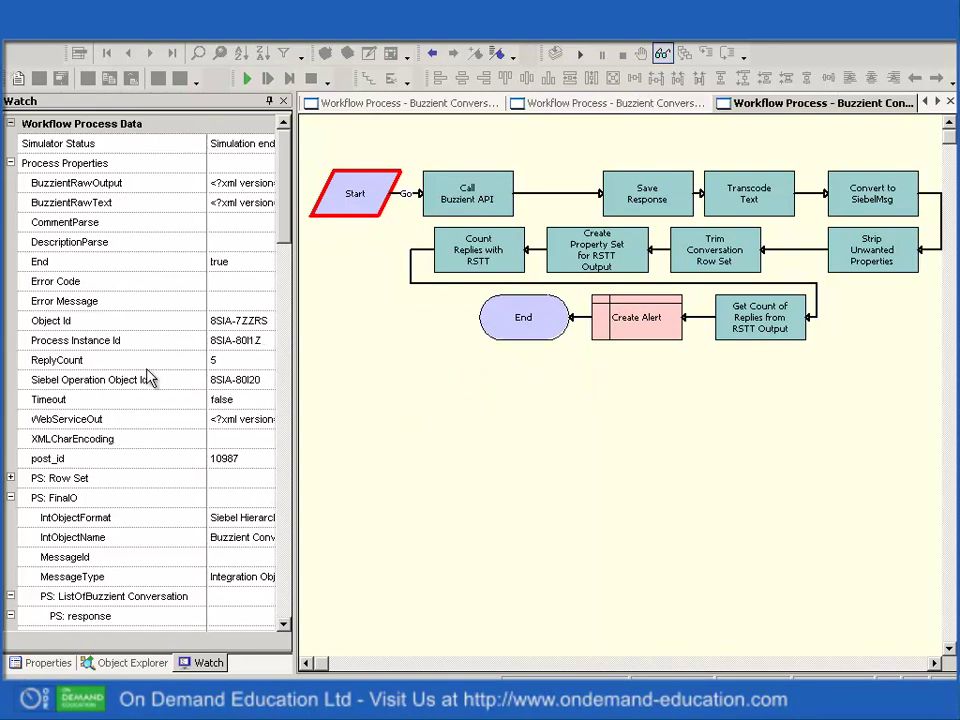
click(141, 366)
click(471, 203)
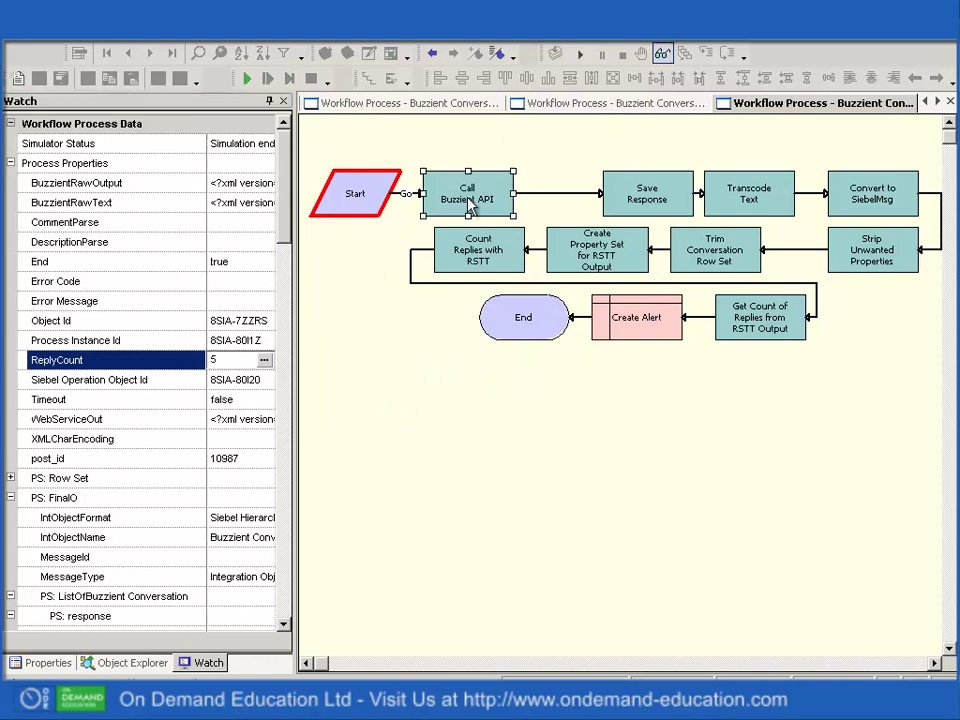
click(643, 203)
click(720, 318)
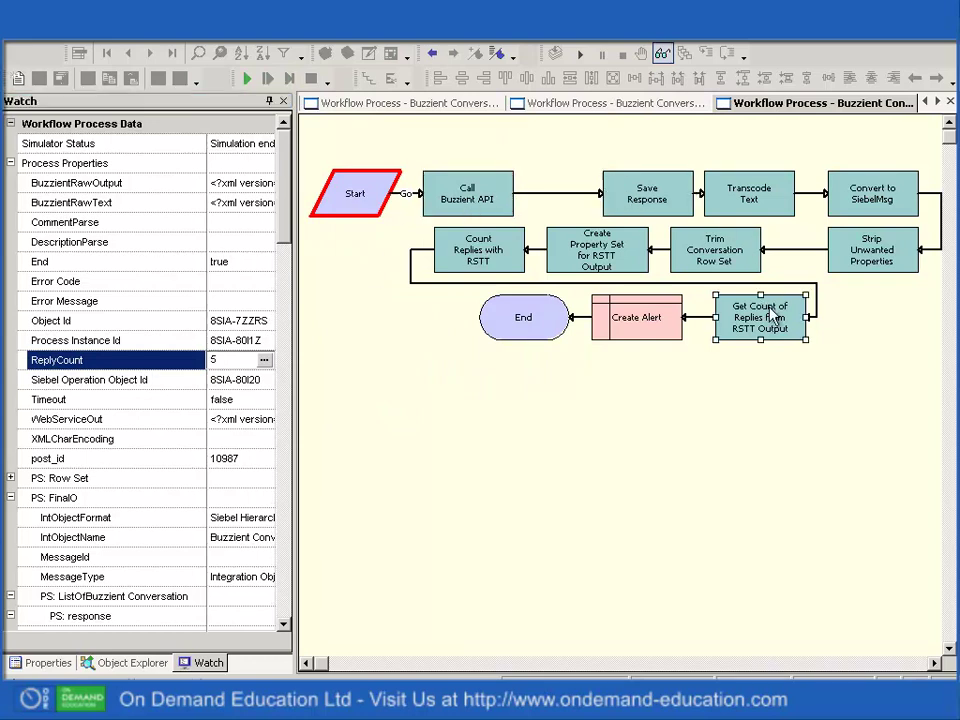
click(678, 330)
click(615, 408)
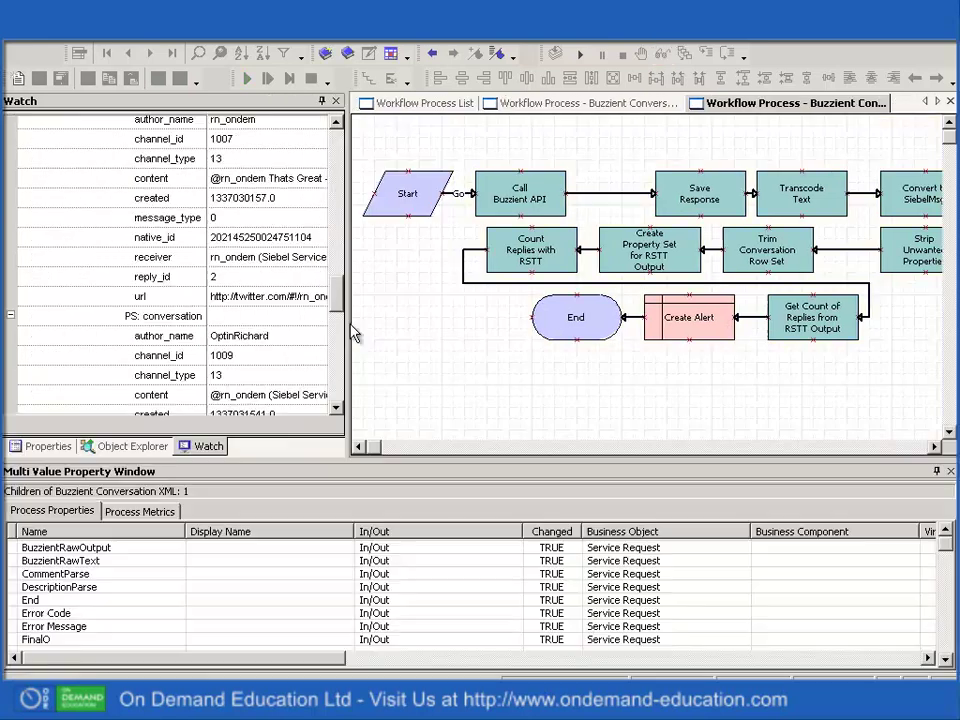
Launch Siebel Public Sector from the Start menu to reach the home page alert.
scroll(308, 205, down, 6)
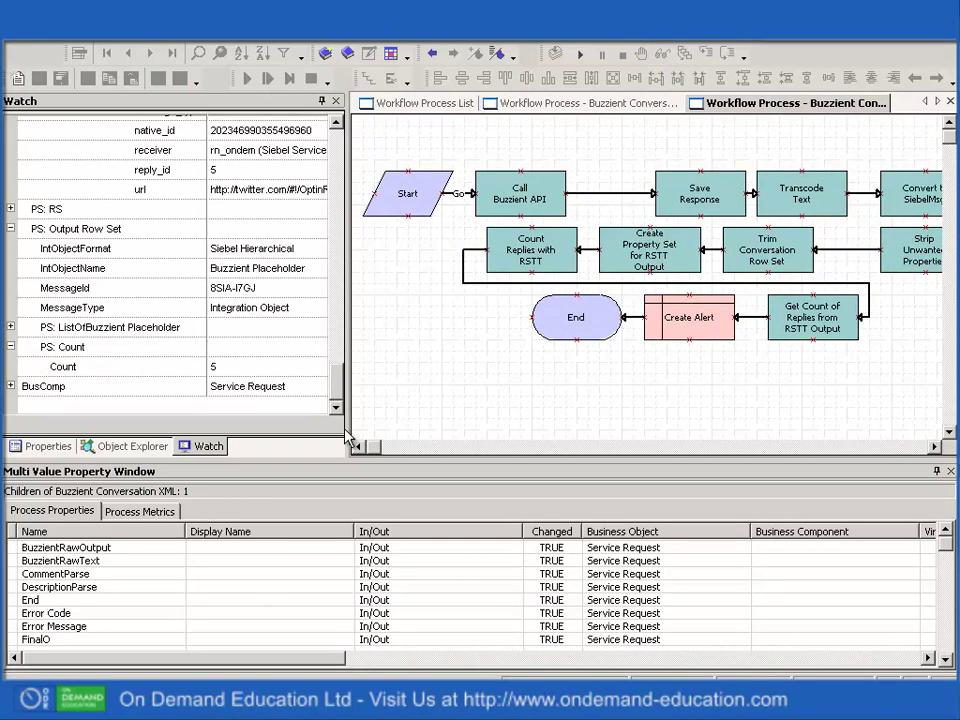
scroll(308, 205, up, 10)
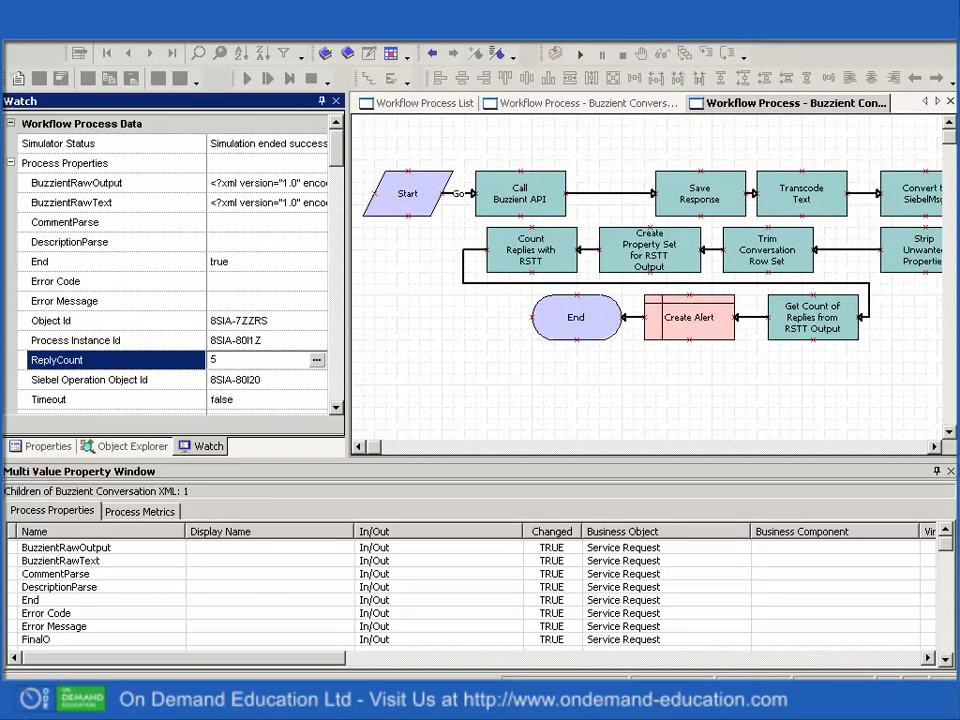
click(30, 700)
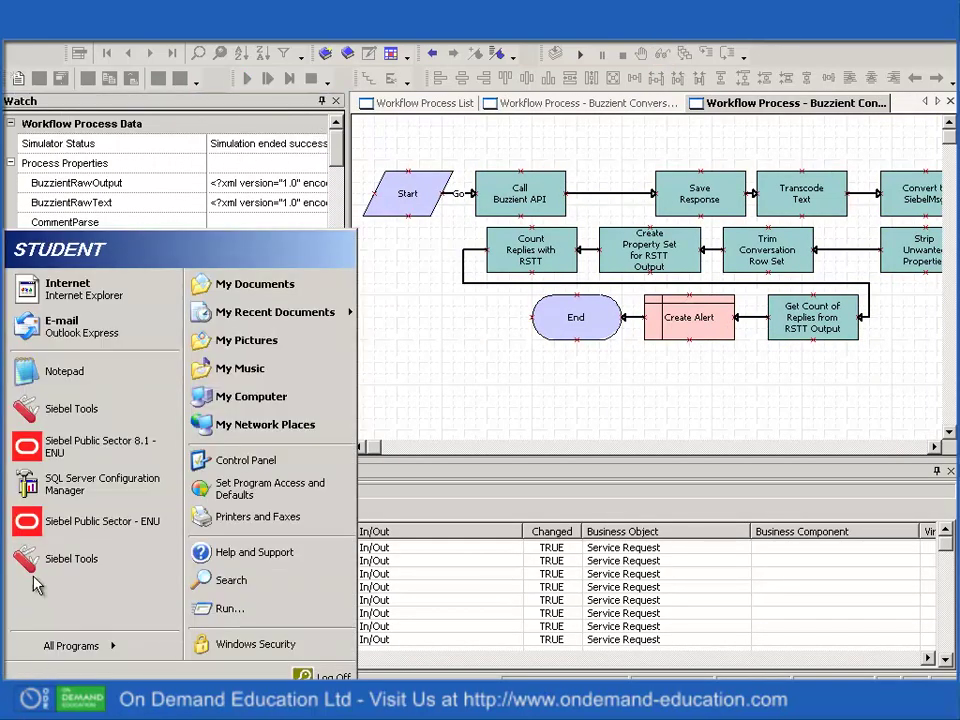
click(60, 222)
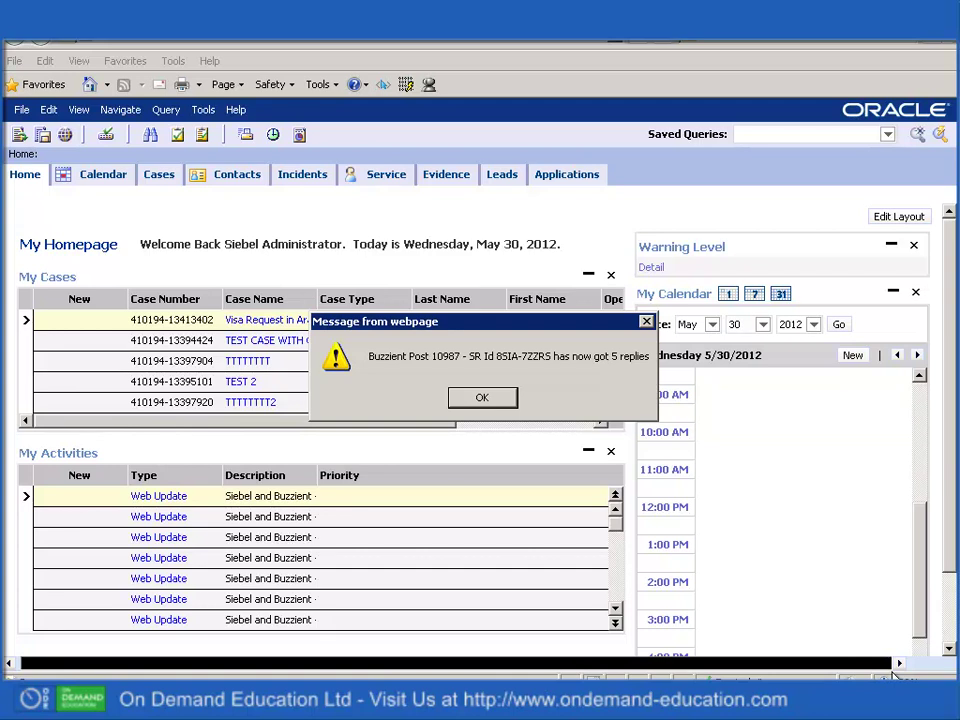
Dismiss the five-replies alert and browse the template's fields in the BI Publisher Field Browser.
click(510, 398)
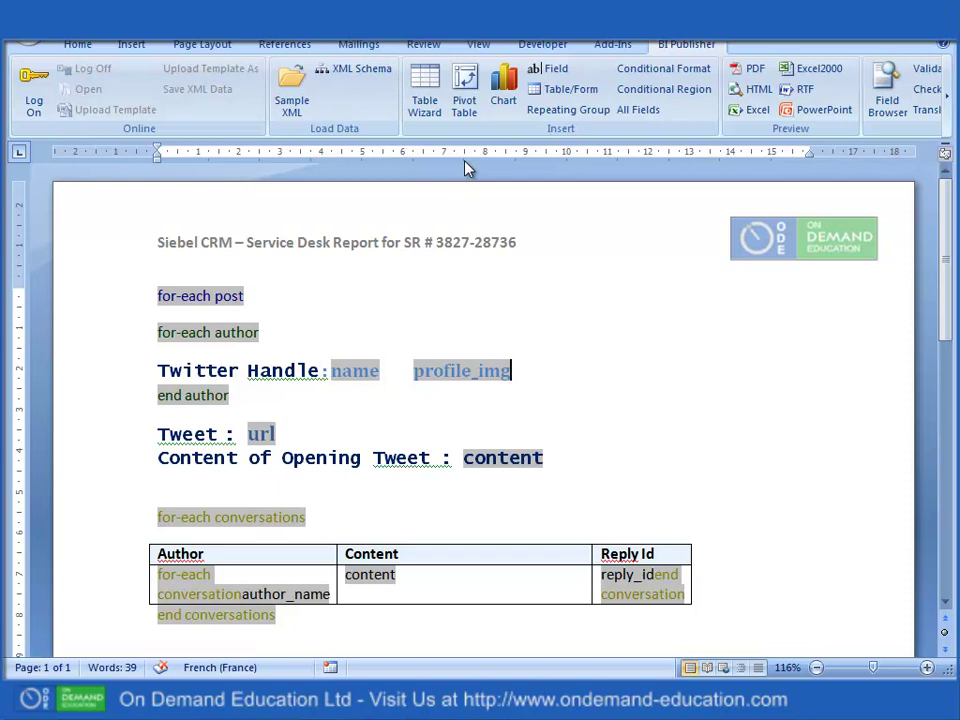
click(884, 96)
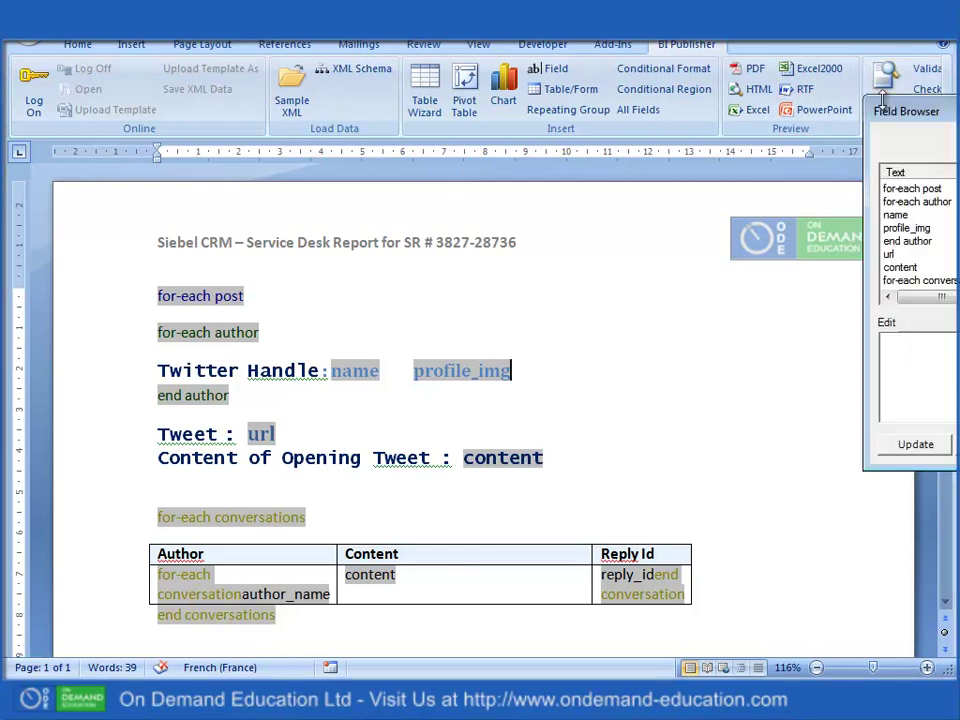
drag(950, 115, 700, 208)
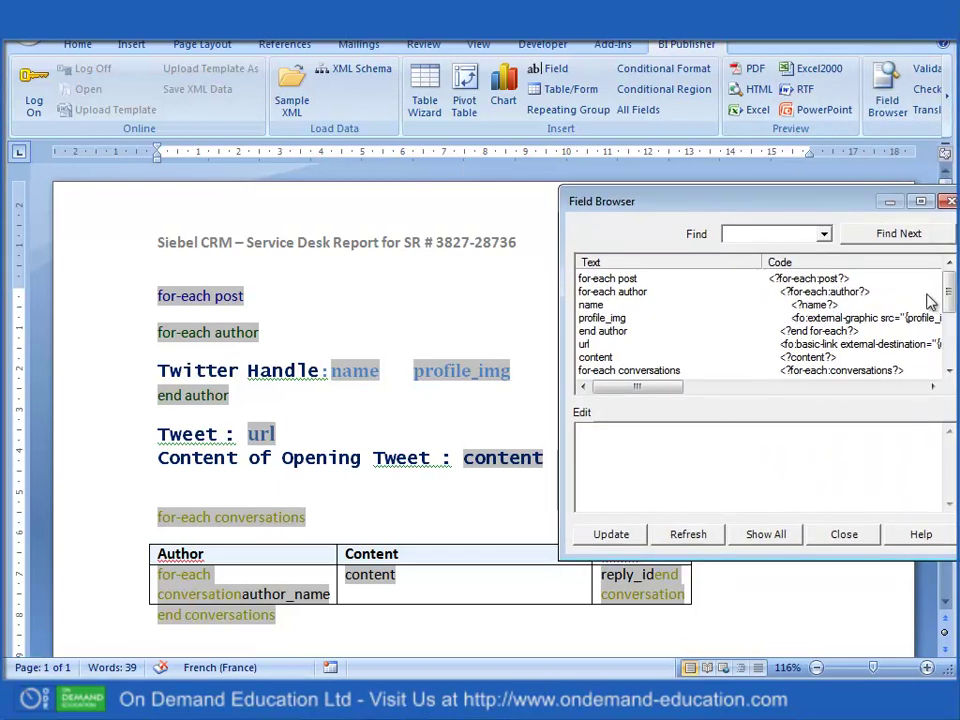
drag(949, 290, 950, 343)
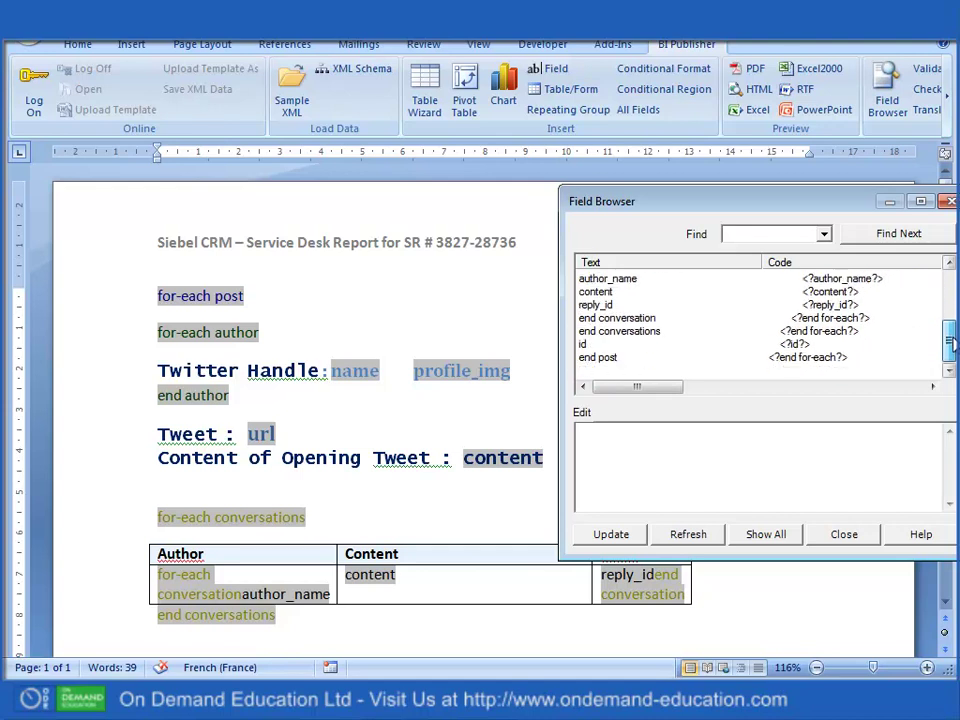
click(844, 534)
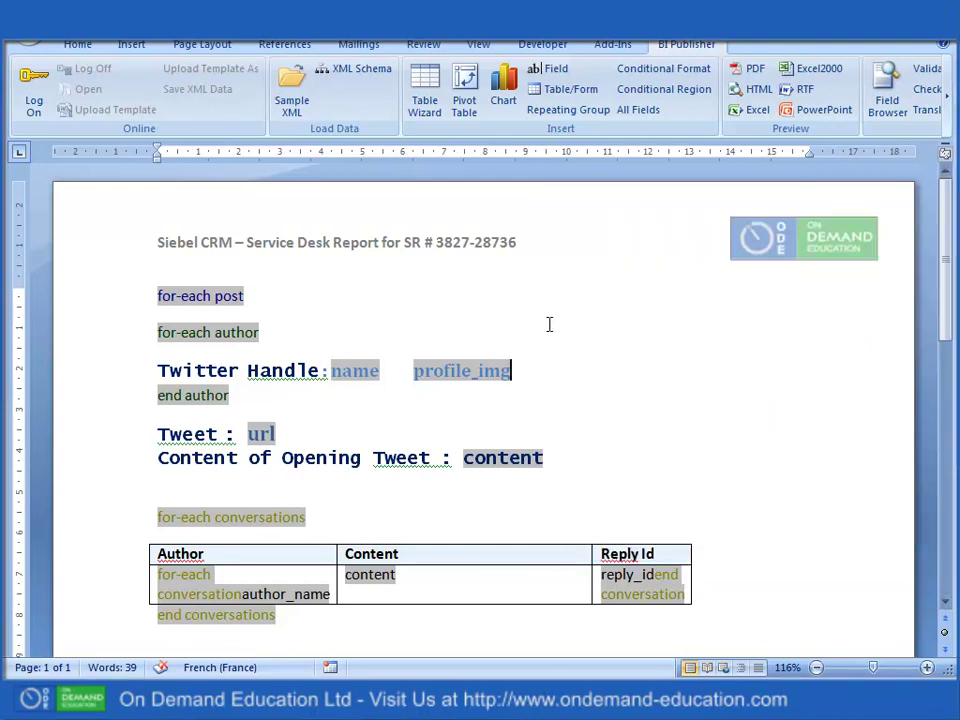
Inspect the profile_img field's properties and its fo:external-graphic image code.
right_click(482, 367)
mouse_move(546, 377)
click(728, 381)
double_click(450, 369)
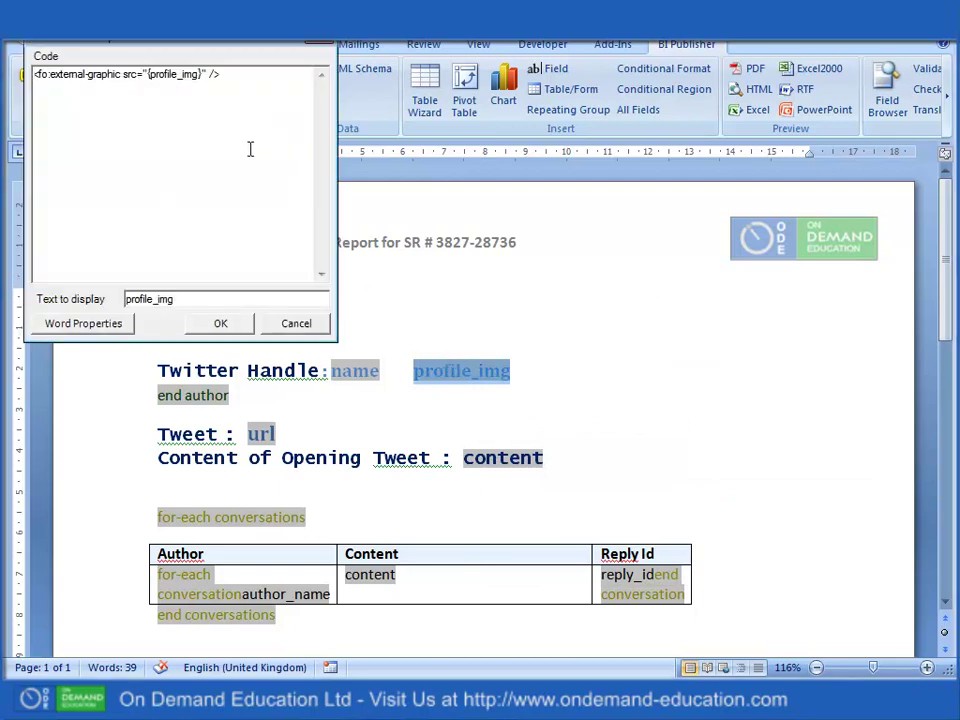
click(218, 324)
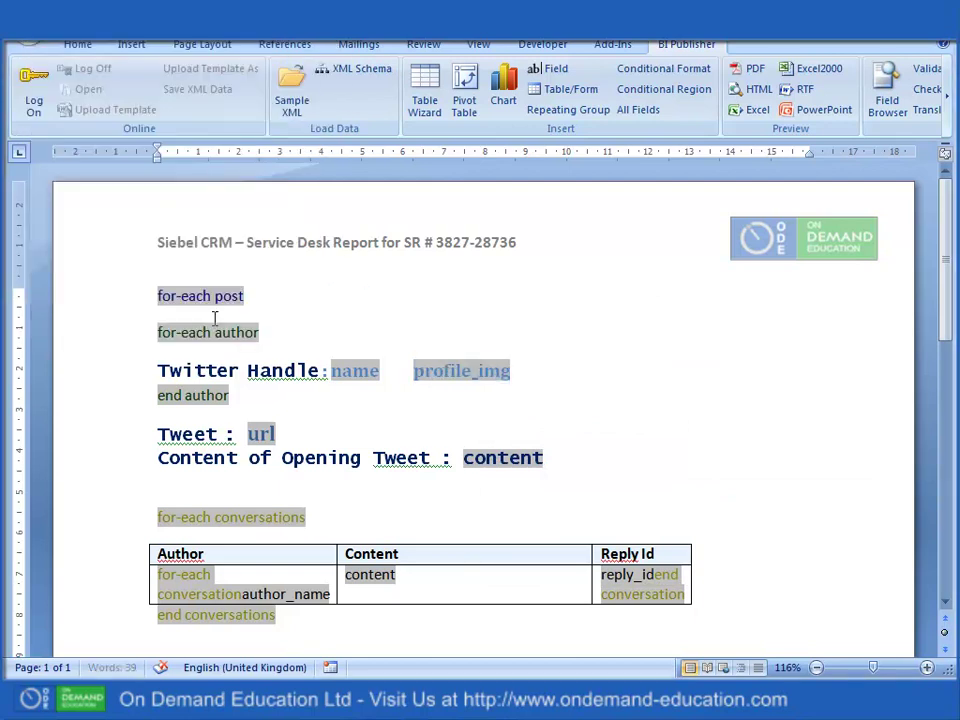
Preview the BI Publisher report as a PDF.
click(742, 78)
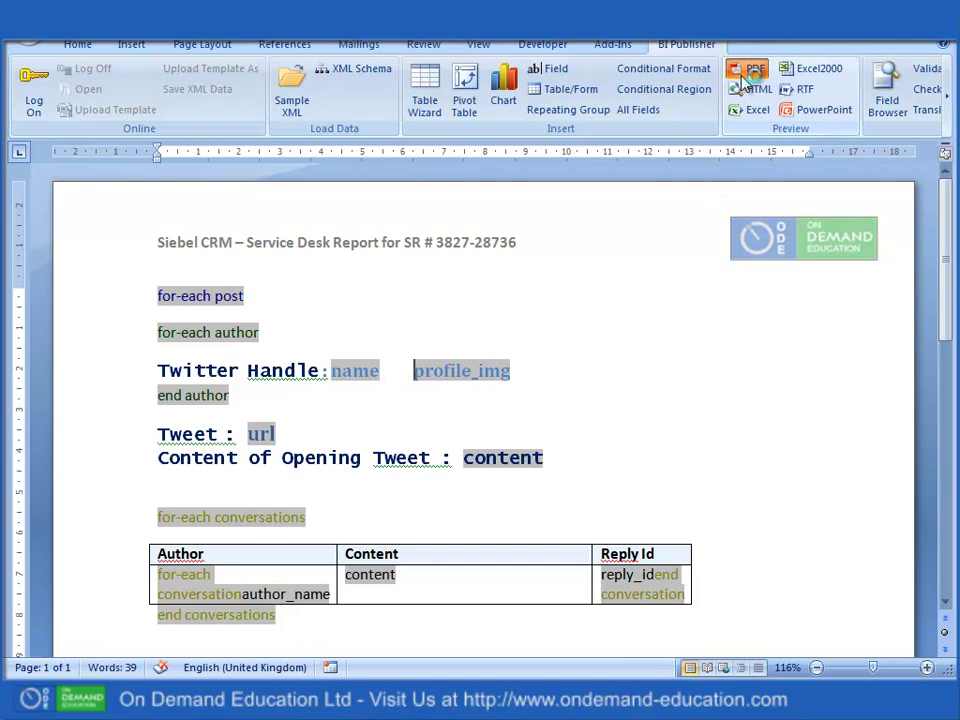